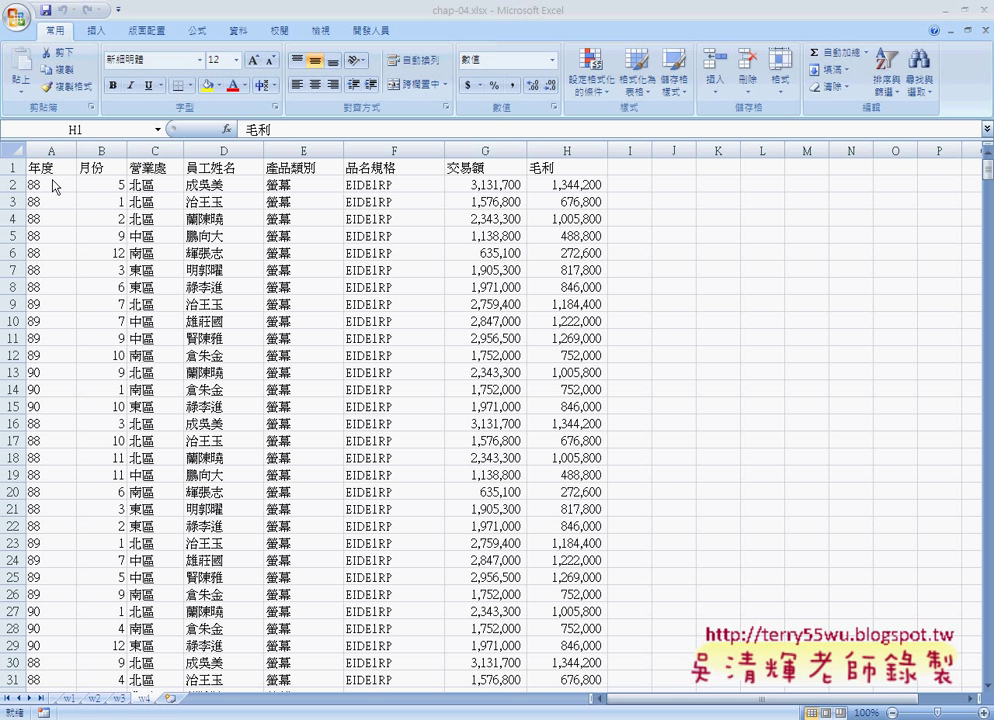
Select the whole sales table from the 年度 header in A1 through H754
click(310, 332)
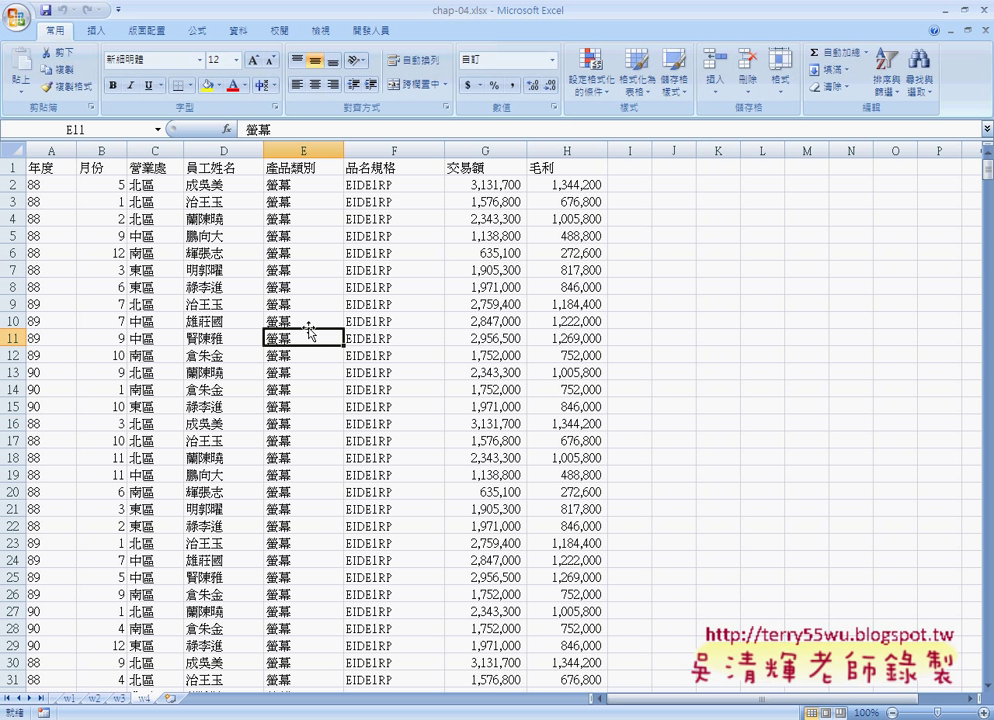
click(58, 169)
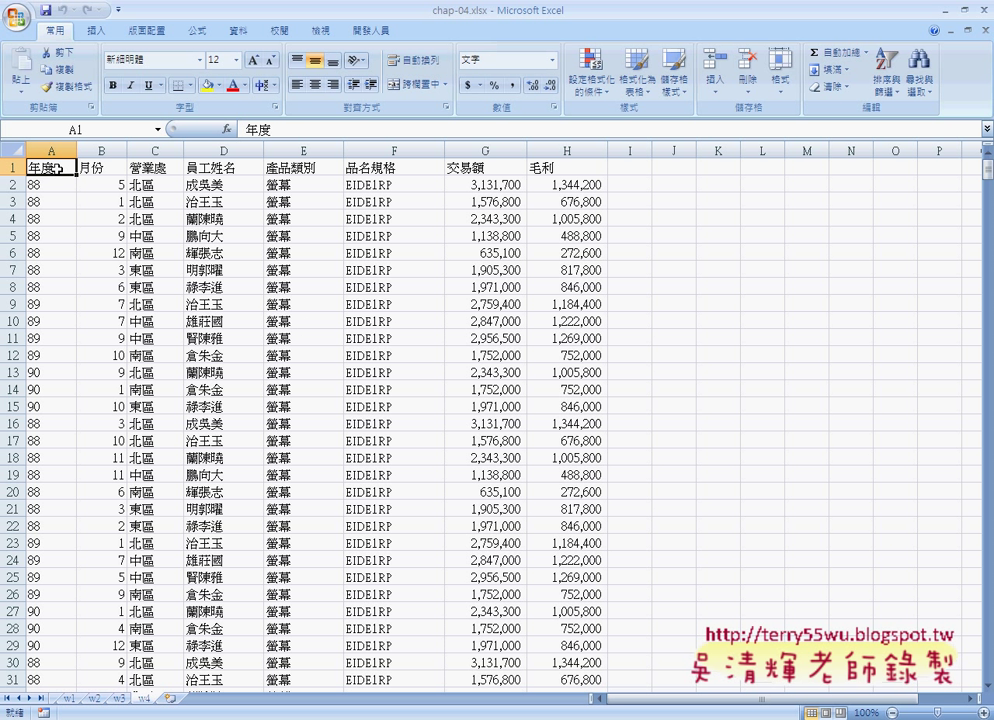
key(ctrl+shift+Right)
key(ctrl+shift+Down)
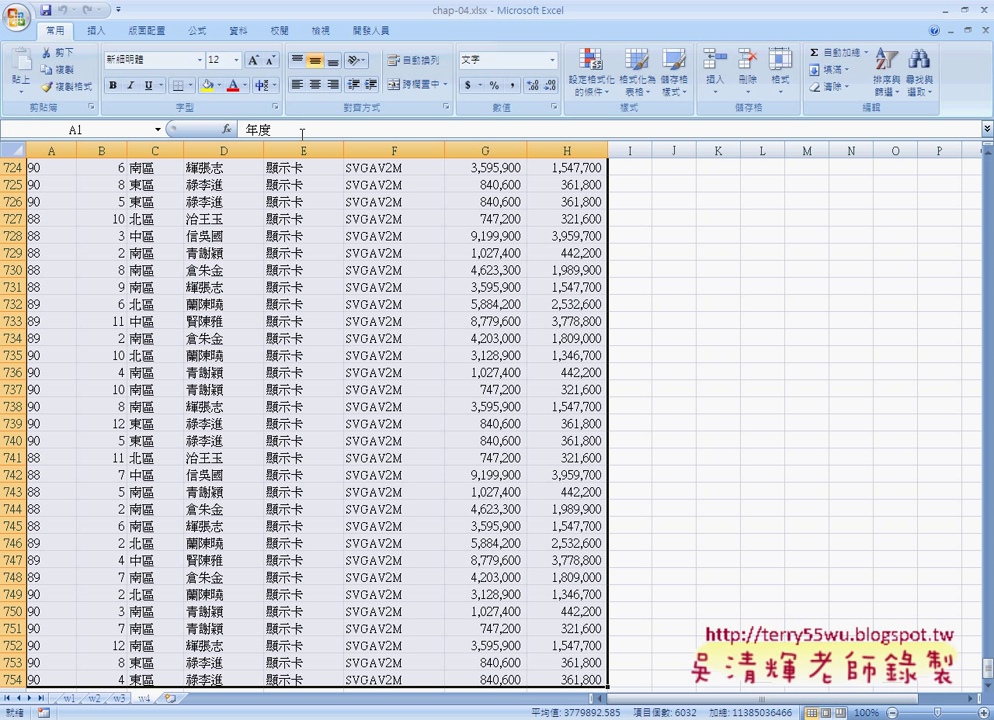
click(130, 56)
key(BackSpace)
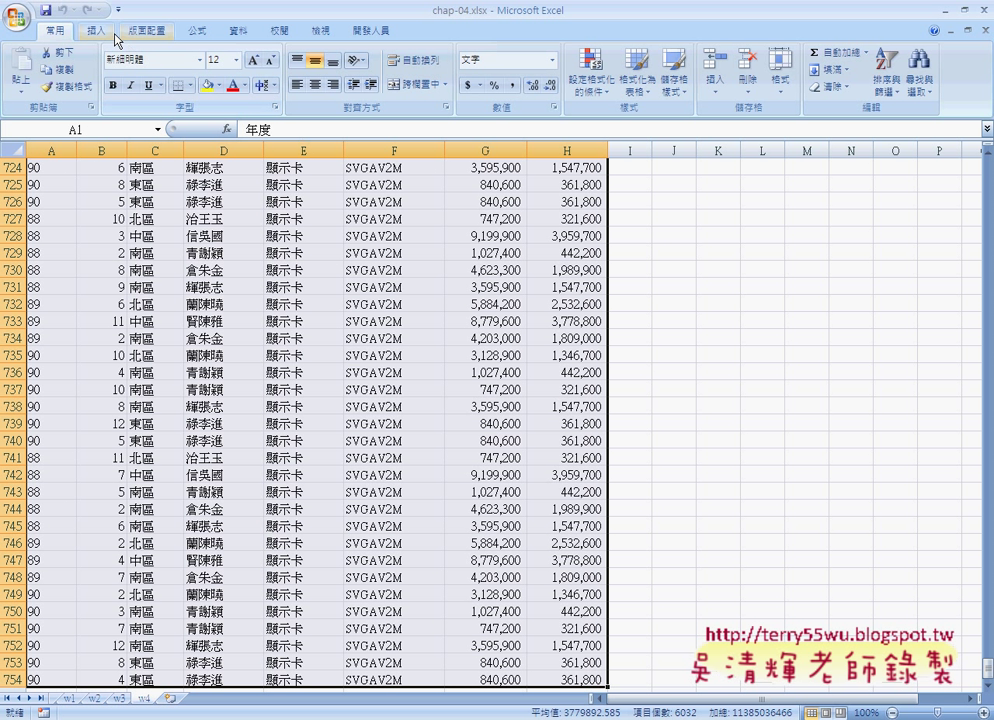
Insert a PivotTable from range w4!$A$1:$H$754 onto a new worksheet, Sheet1
click(105, 36)
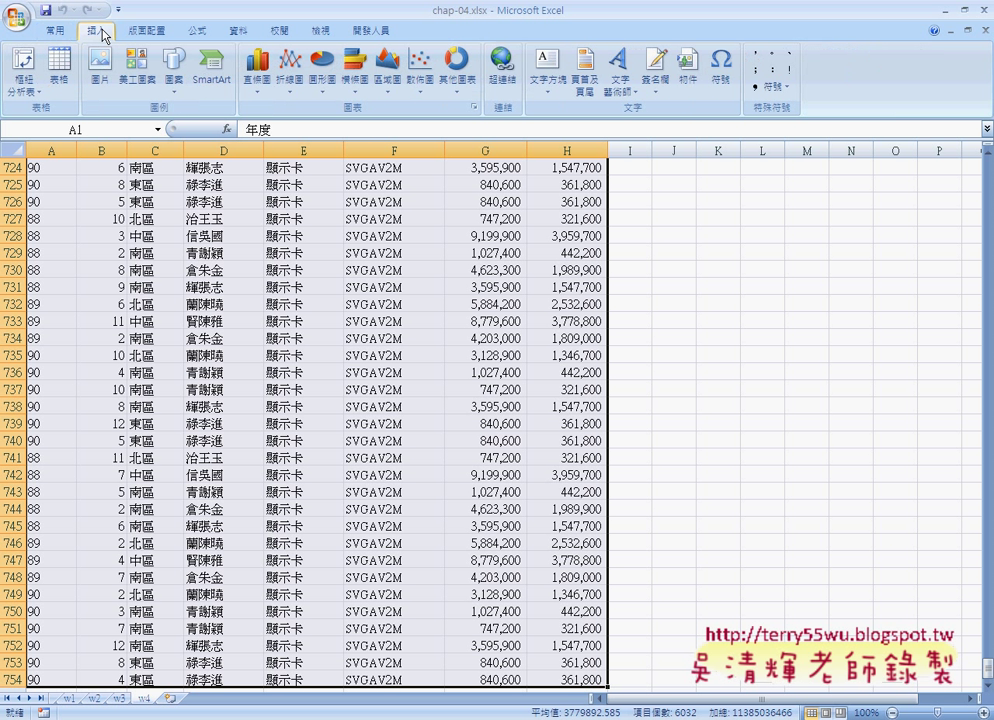
click(33, 88)
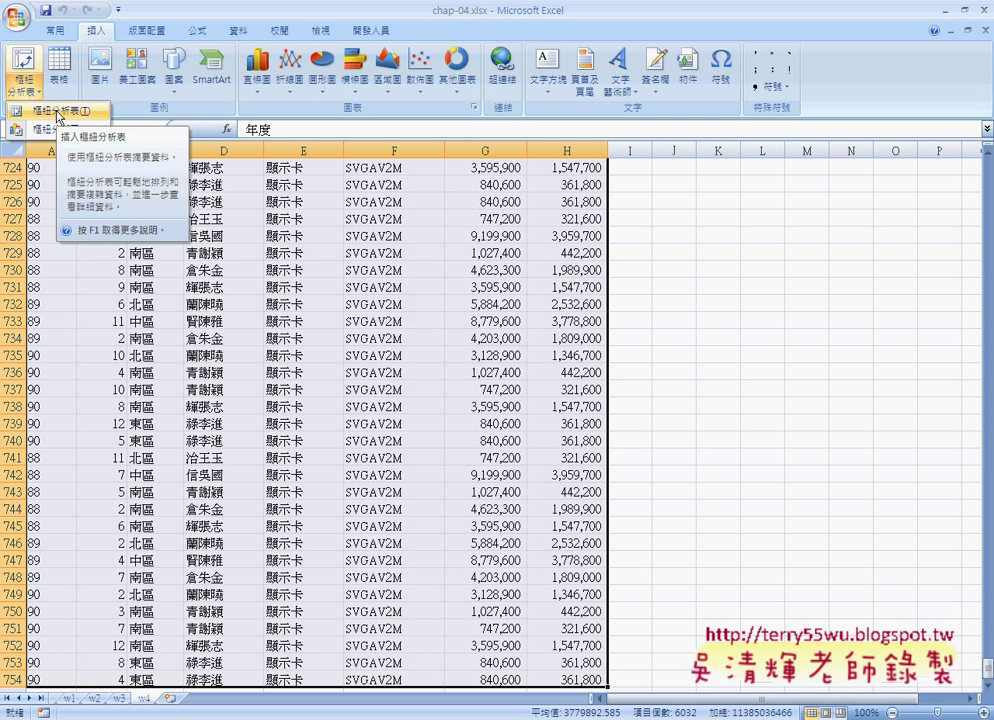
click(57, 112)
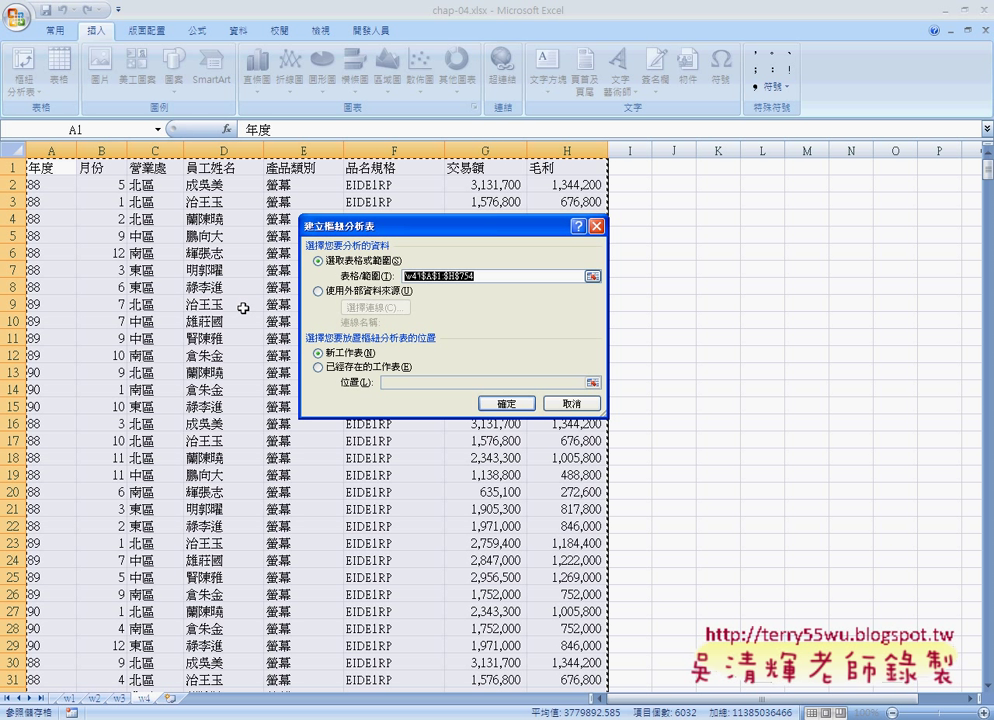
click(508, 405)
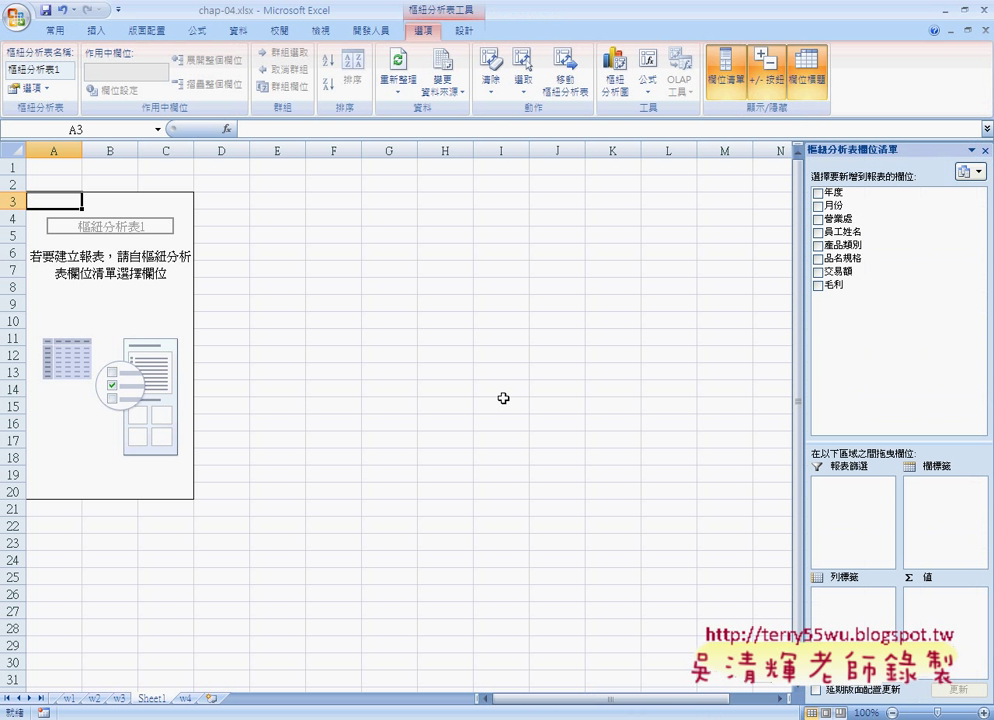
click(128, 229)
click(142, 231)
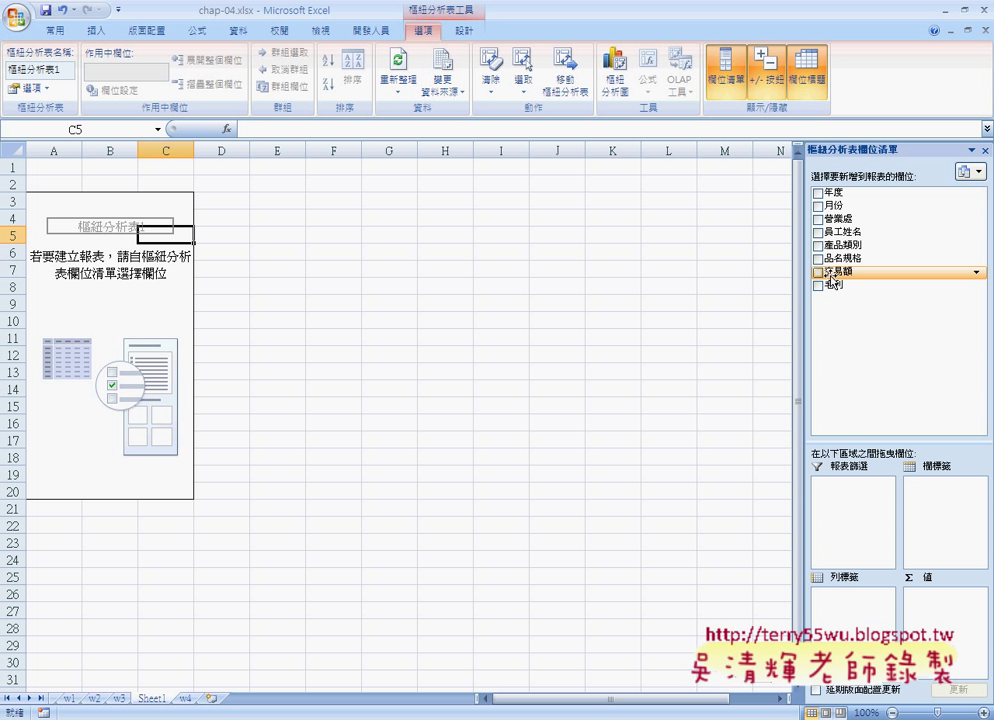
mouse_move(819, 283)
mouse_down()
mouse_move(155, 305)
mouse_move(872, 527)
mouse_up()
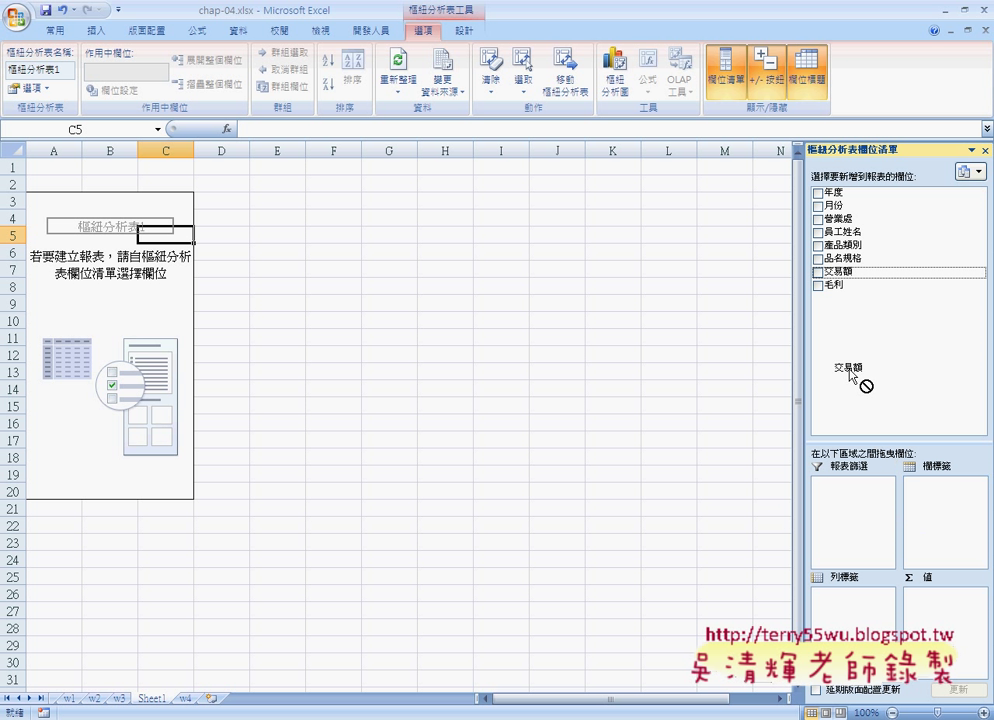
drag(872, 527, 894, 384)
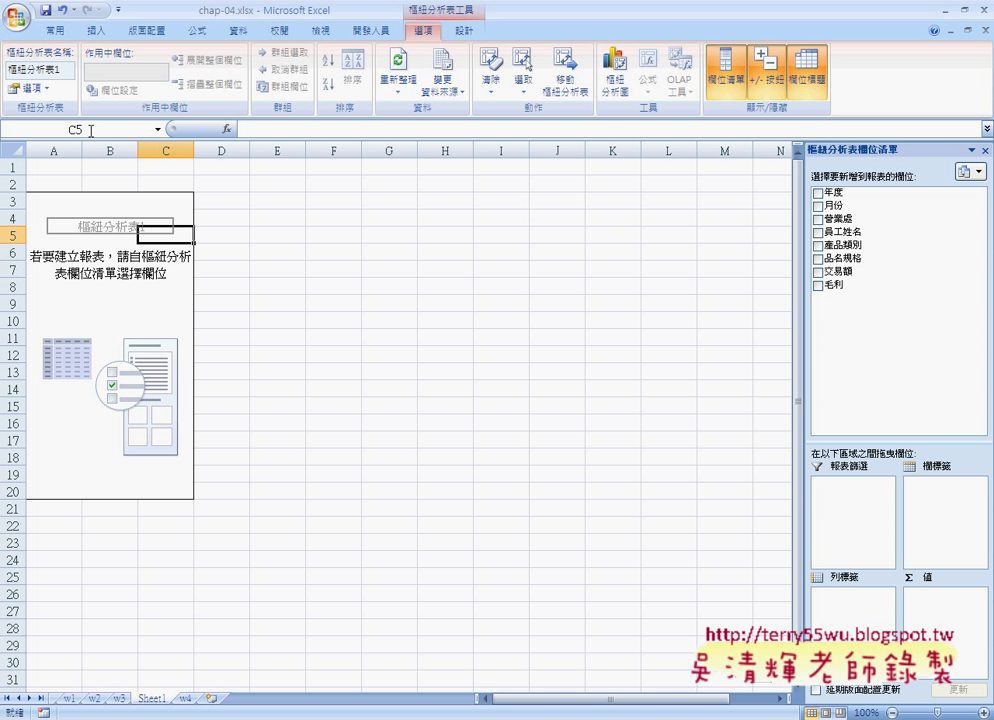
click(466, 32)
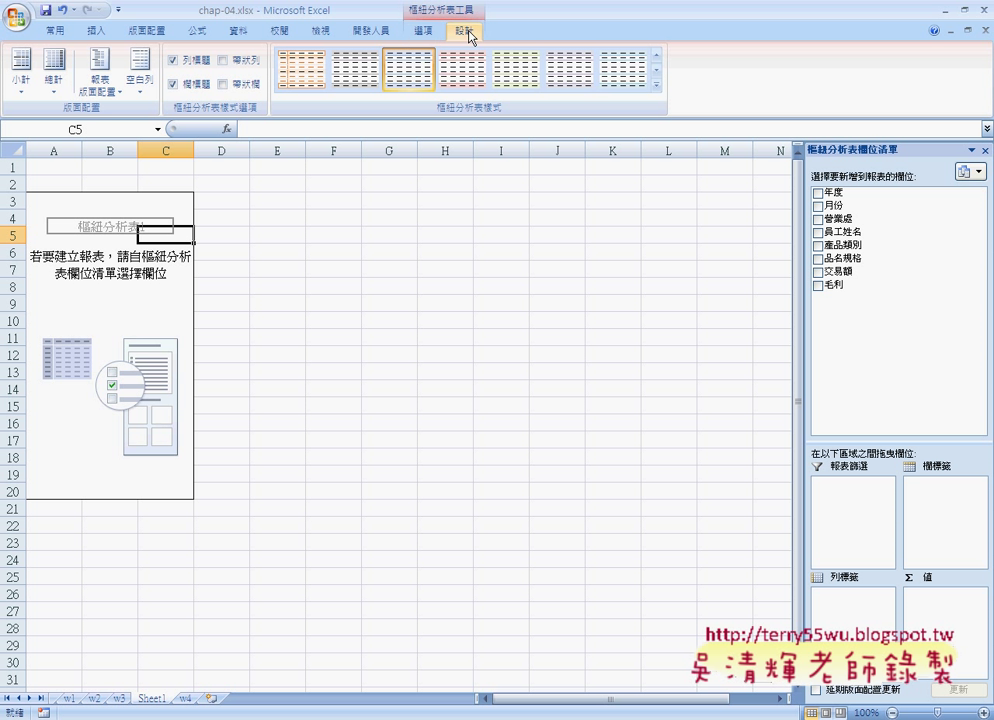
click(425, 33)
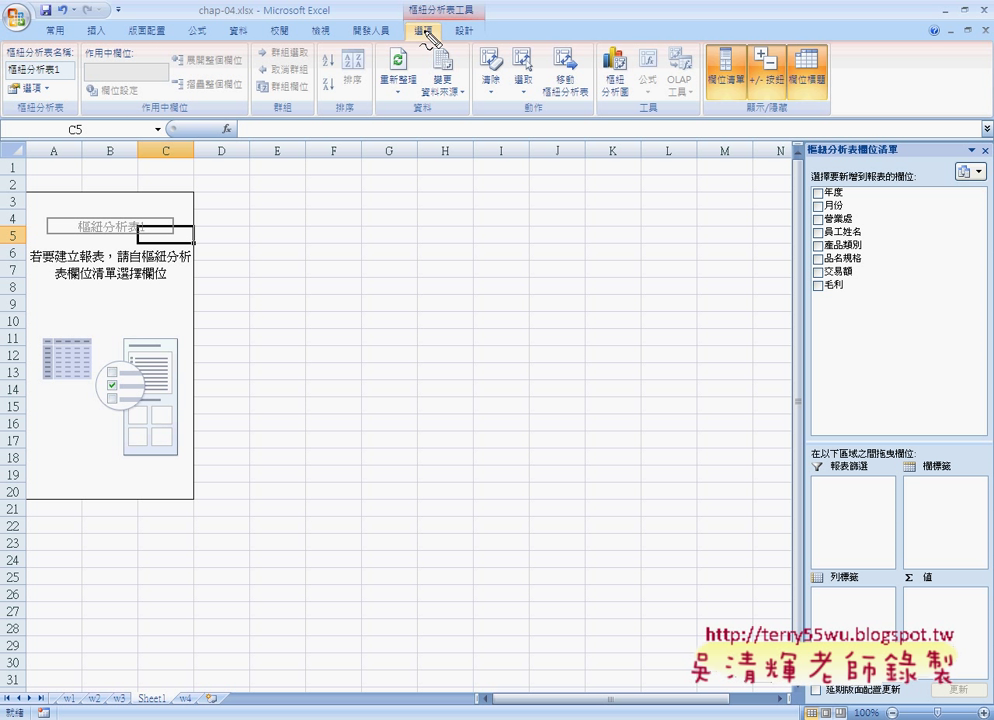
drag(436, 26, 463, 45)
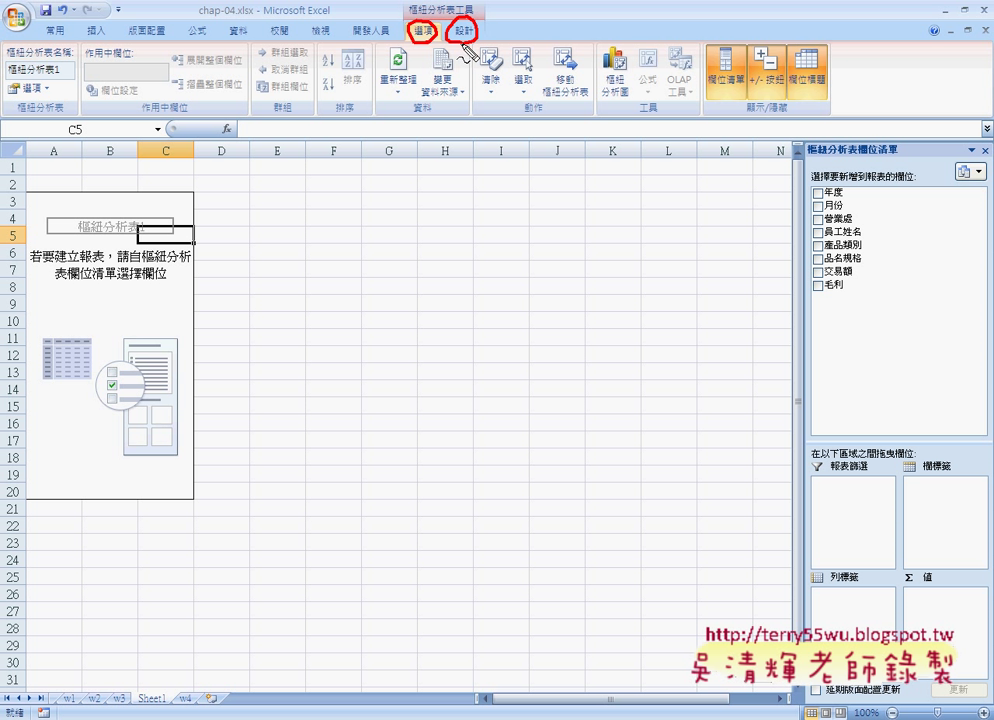
key(Escape)
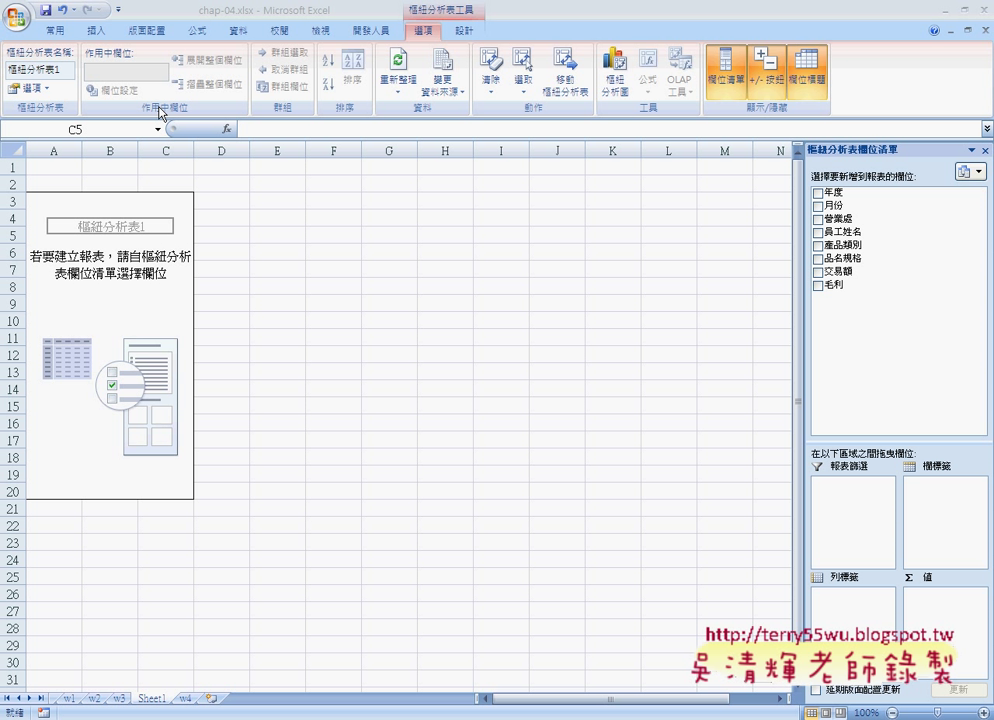
click(45, 93)
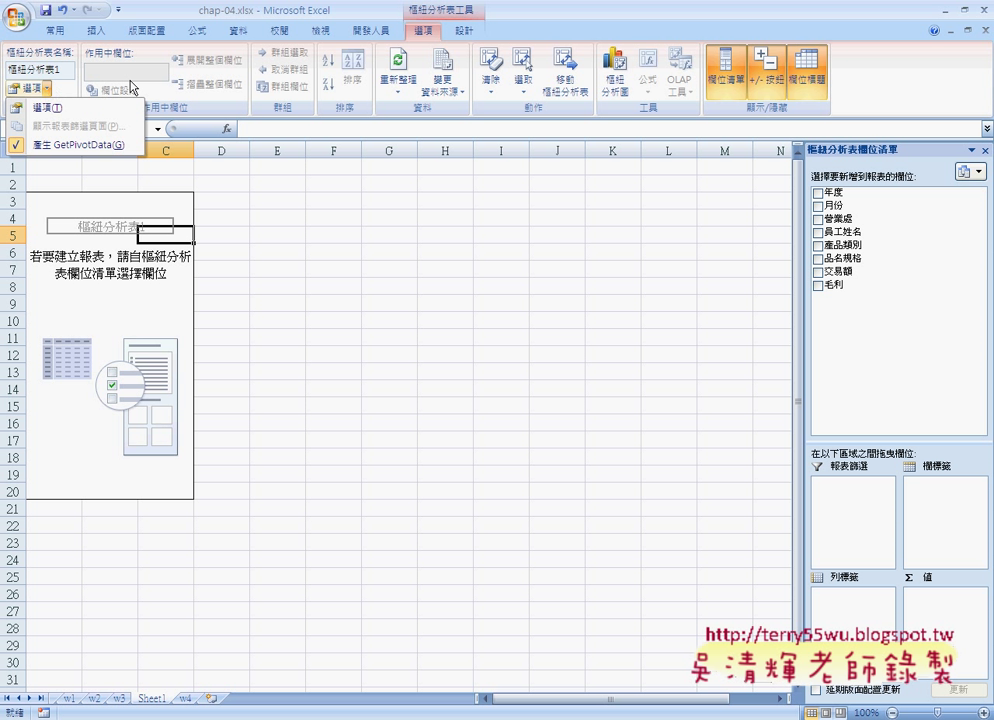
click(160, 85)
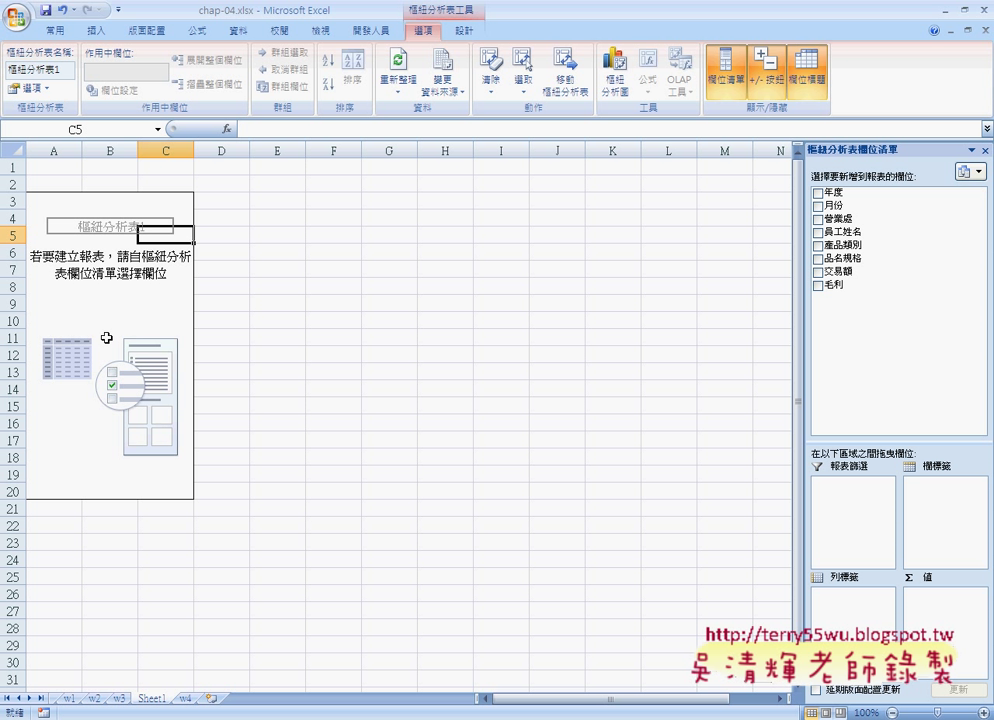
click(114, 337)
click(100, 222)
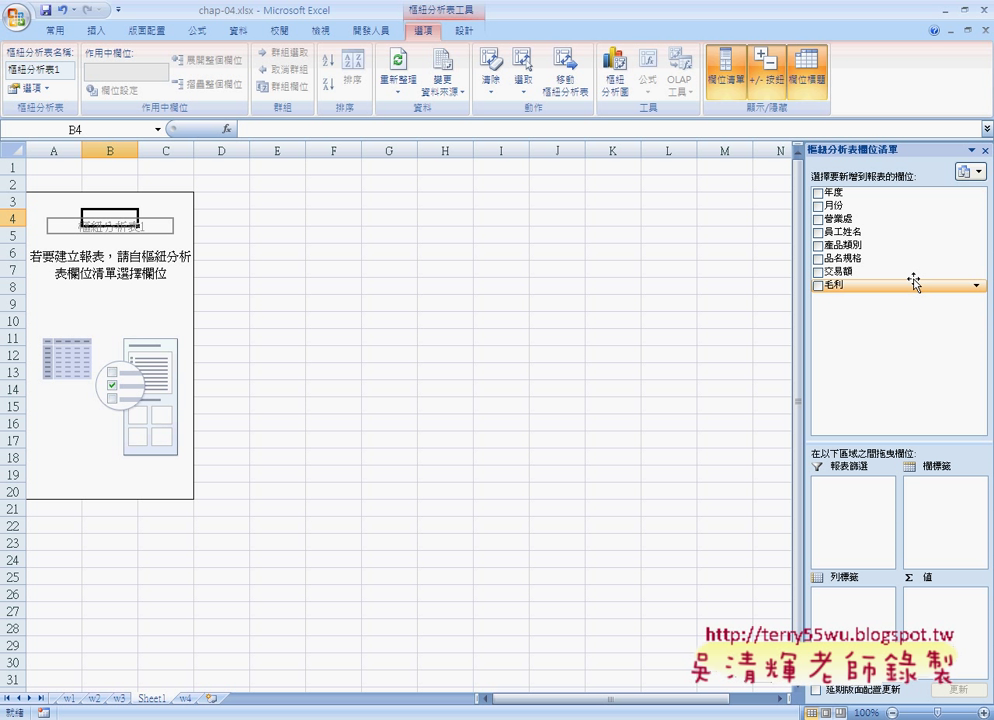
click(819, 273)
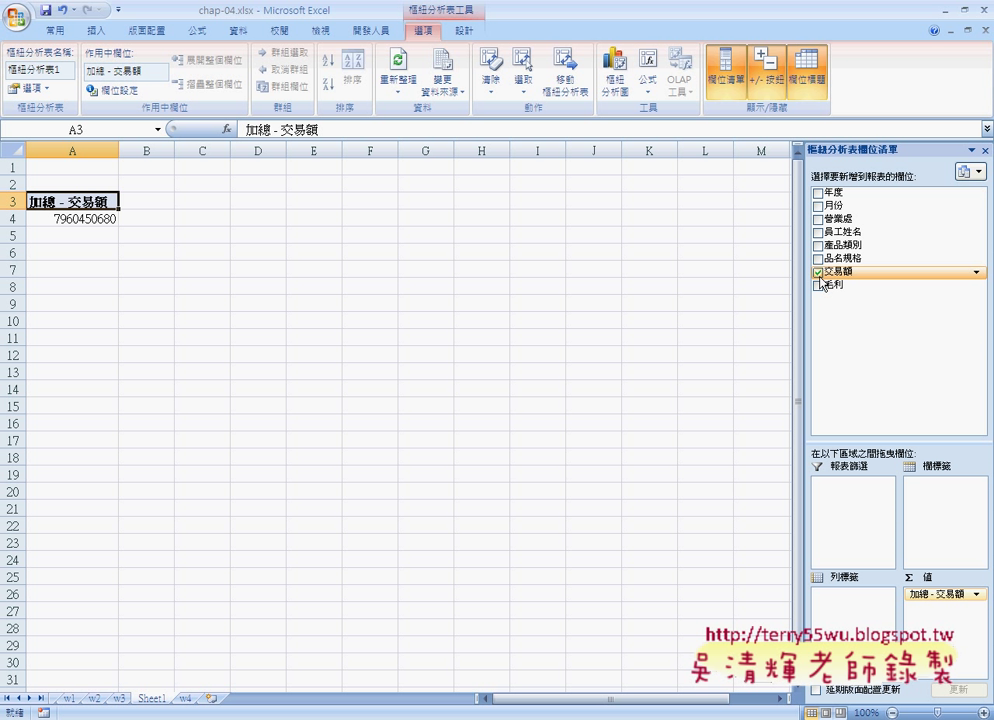
click(819, 275)
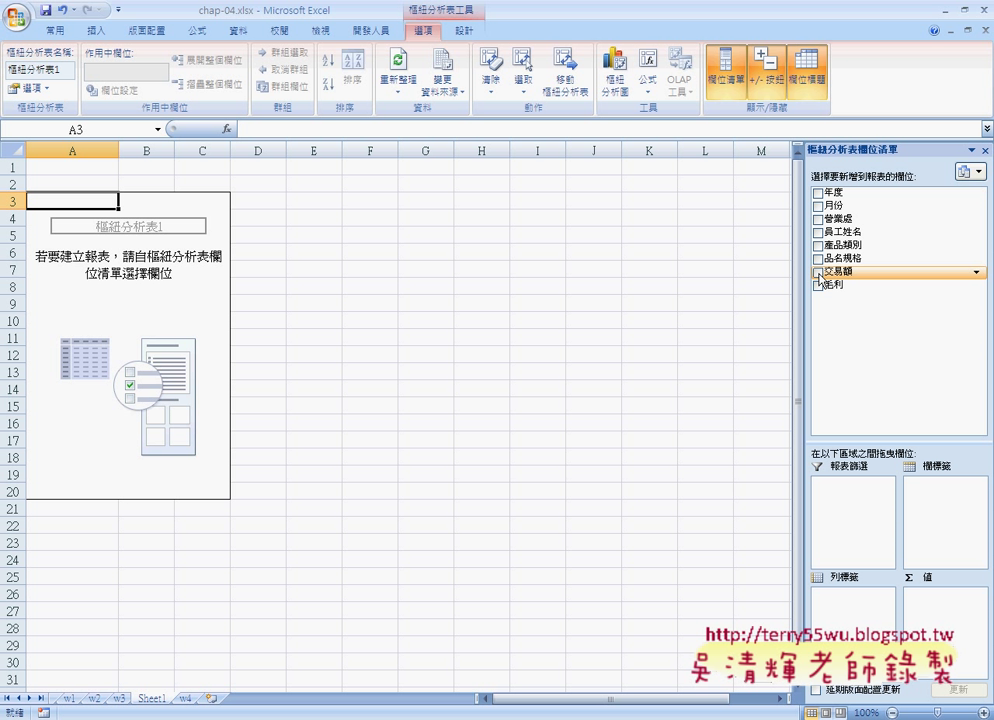
click(818, 272)
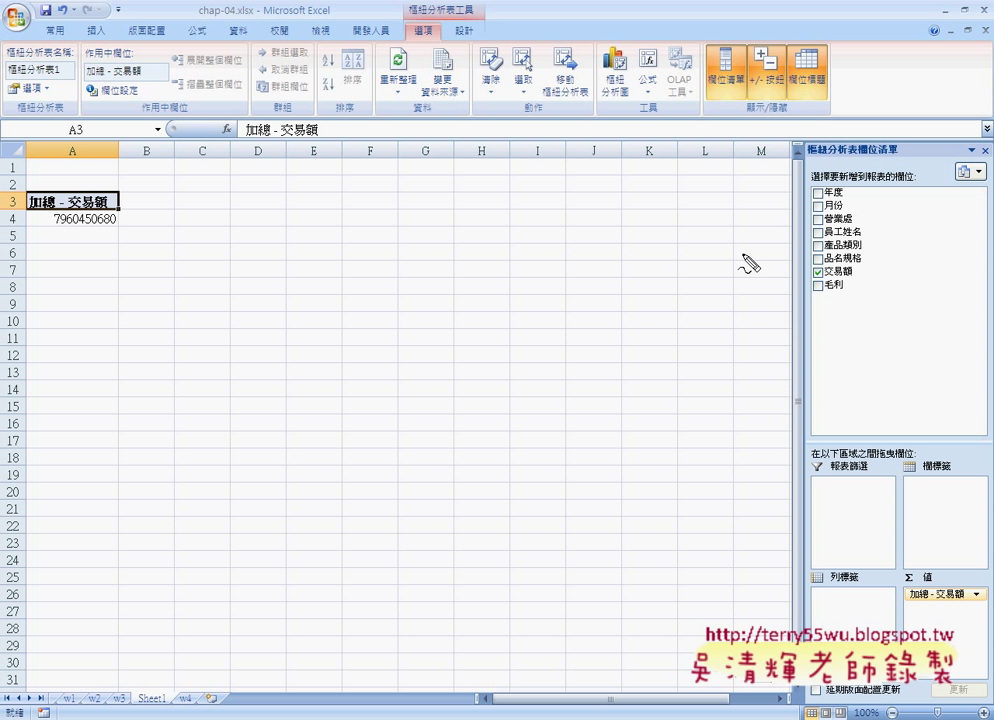
drag(862, 280, 864, 284)
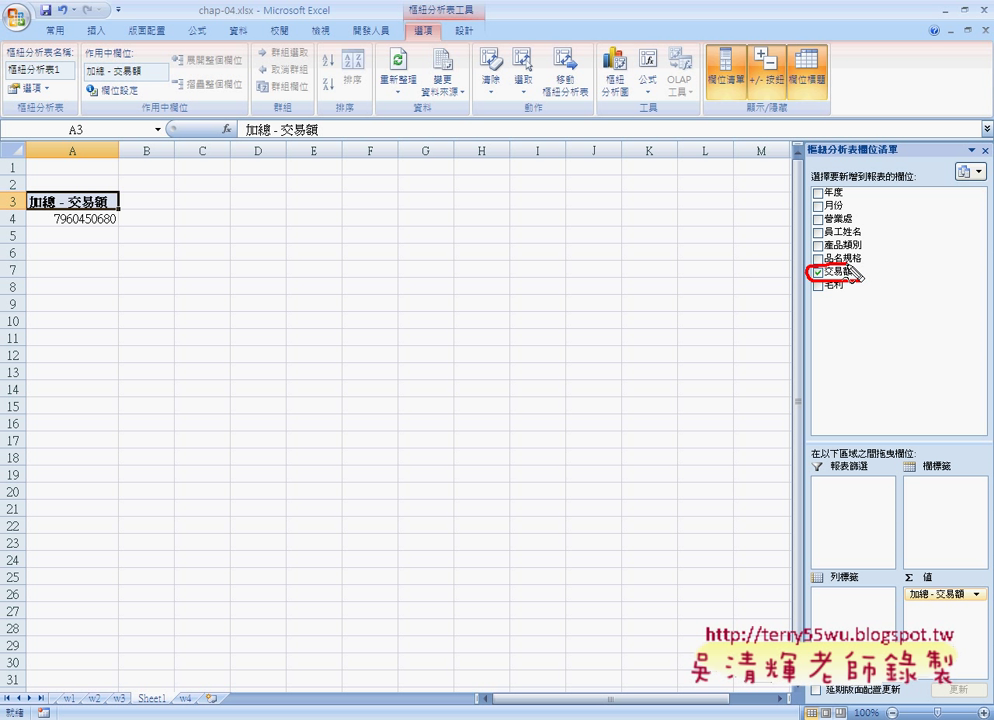
drag(972, 584, 985, 596)
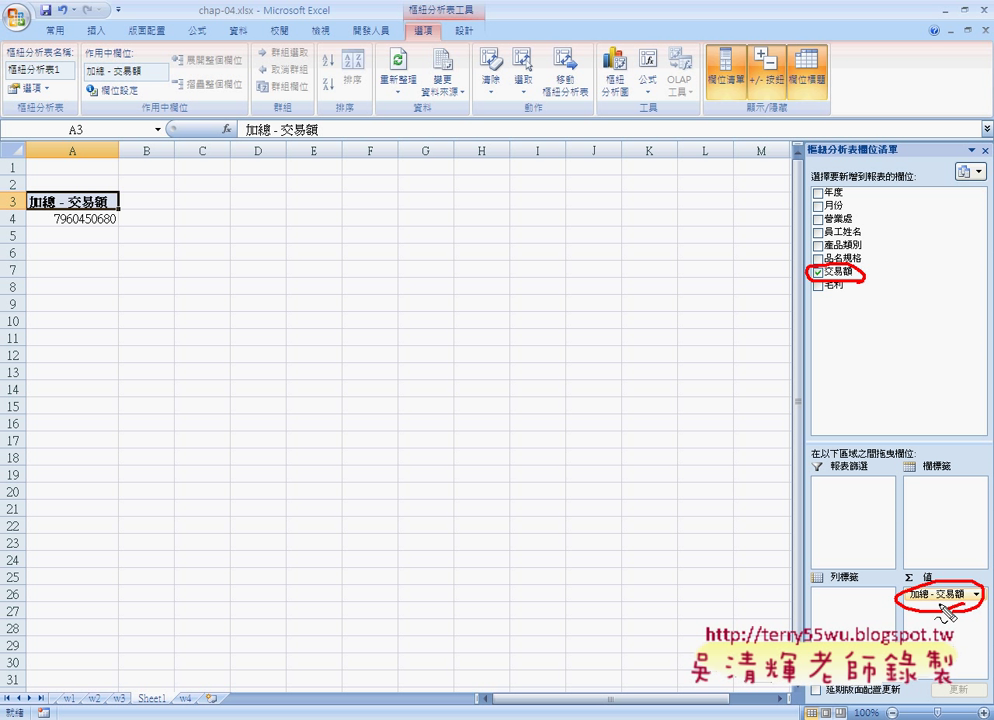
mouse_move(858, 279)
mouse_down()
mouse_move(945, 486)
mouse_move(943, 590)
mouse_up()
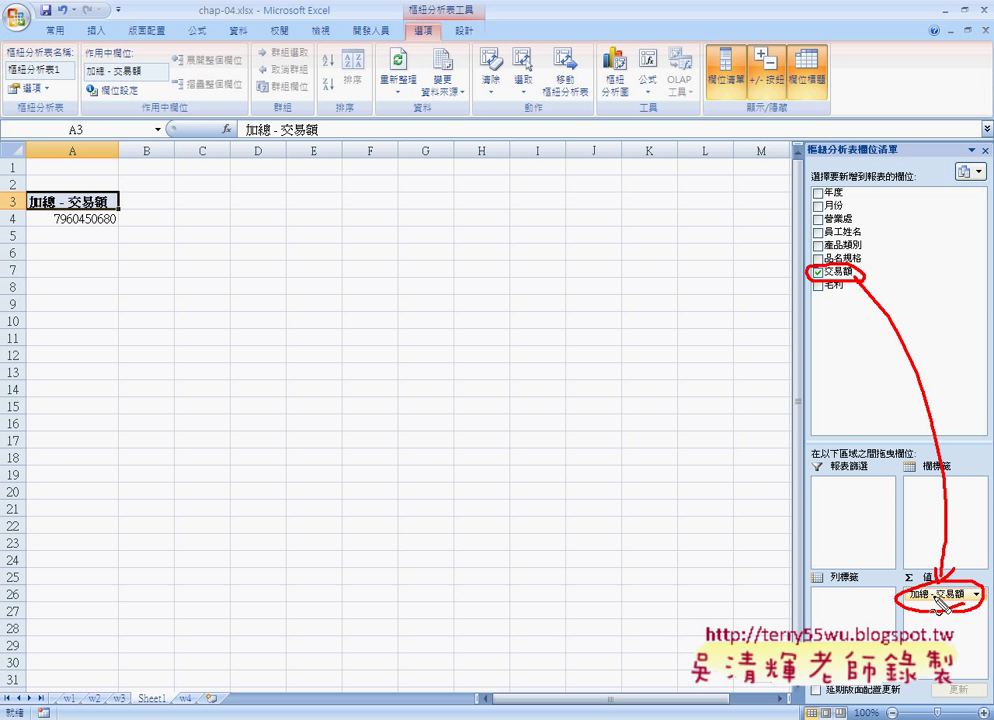
key(Escape)
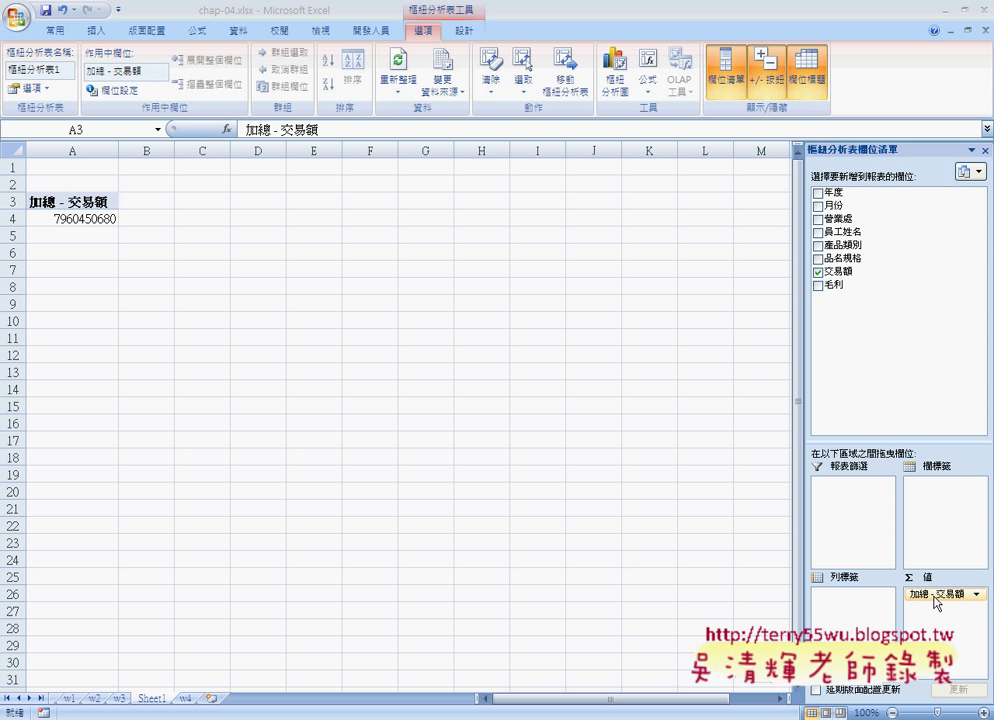